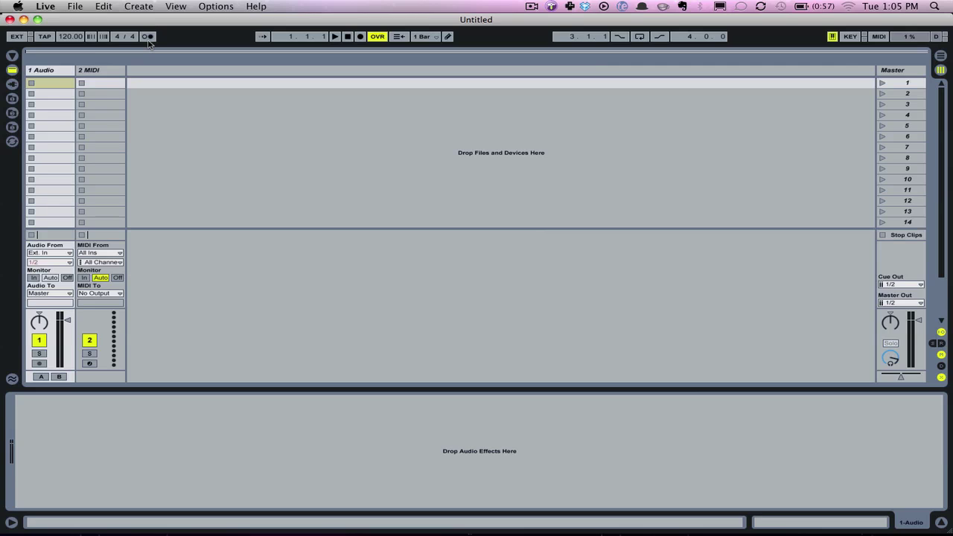
# Switch the metronome on in the control bar.
pyautogui.click(148, 37)
pyautogui.click(145, 37)
pyautogui.click(145, 37)
# Play and stop the transport to hear the click, lowering the preview volume to about -9 dB.
pyautogui.press('space')
pyautogui.press('space')
pyautogui.moveTo(891, 358)
pyautogui.mouseDown()
pyautogui.moveTo(891, 381)
pyautogui.moveTo(889, 350)
pyautogui.moveTo(889, 361)
pyautogui.mouseUp()
pyautogui.press('space')
pyautogui.press('space')
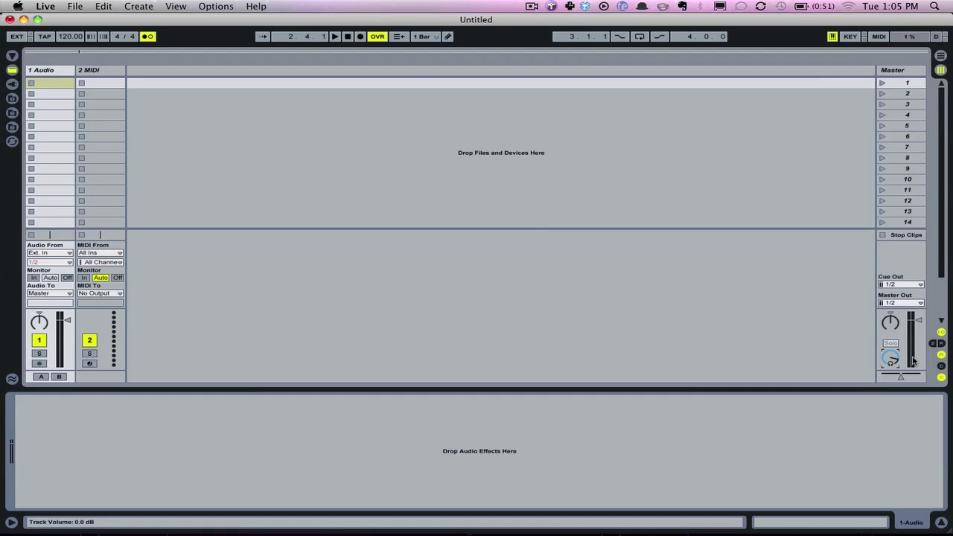
# Hide and reshow the mixer, nudge the Preview/Cue volume back up, and start playback.
pyautogui.click(941, 355)
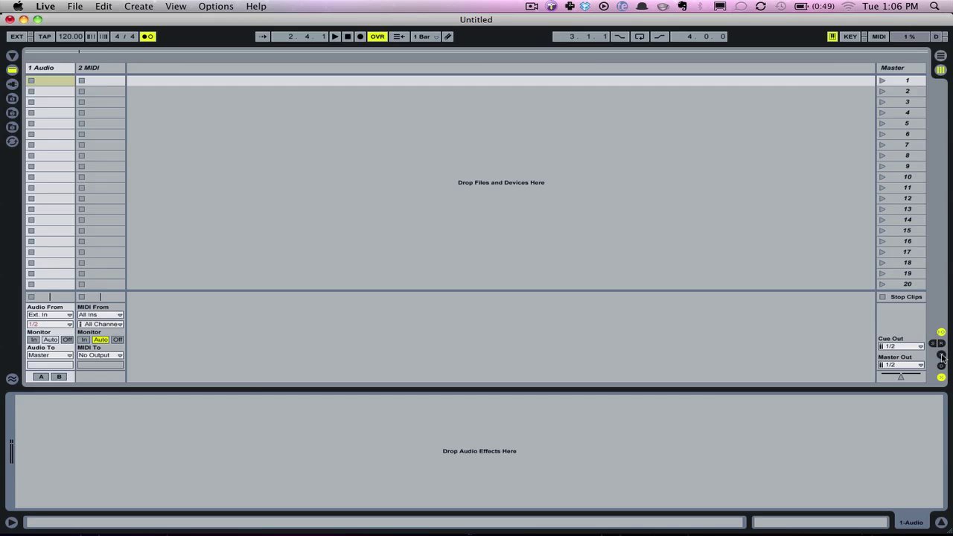
pyautogui.click(942, 357)
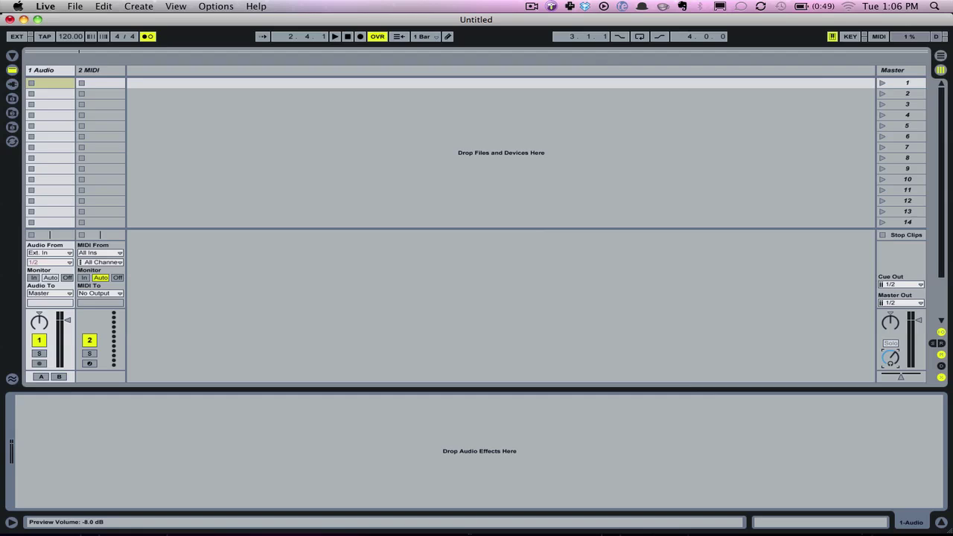
pyautogui.moveTo(891, 358)
pyautogui.mouseDown()
pyautogui.moveTo(891, 351)
pyautogui.moveTo(893, 358)
pyautogui.mouseUp()
pyautogui.press('space')
pyautogui.press('space')
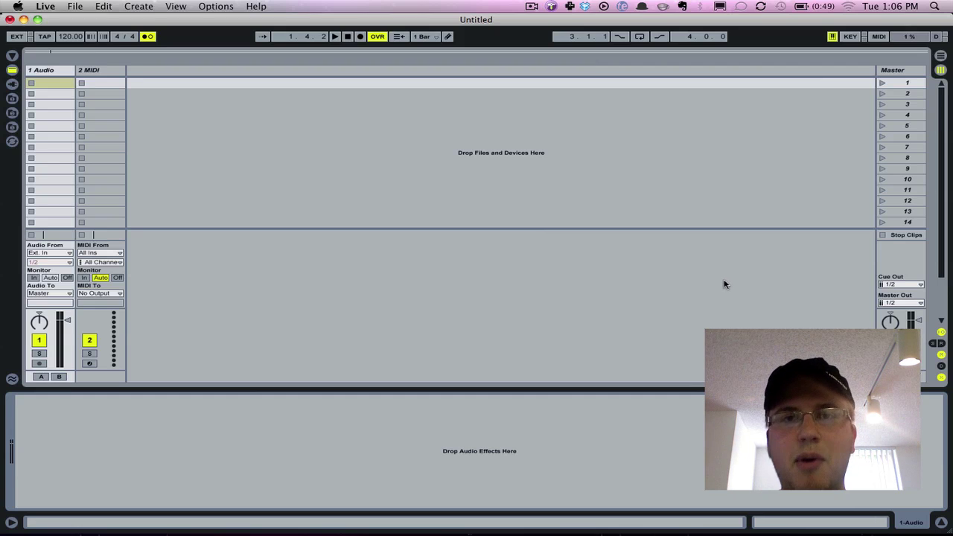
# In the Master strip, set Cue Out to output 1 and Master Out to output 2.
pyautogui.click(901, 285)
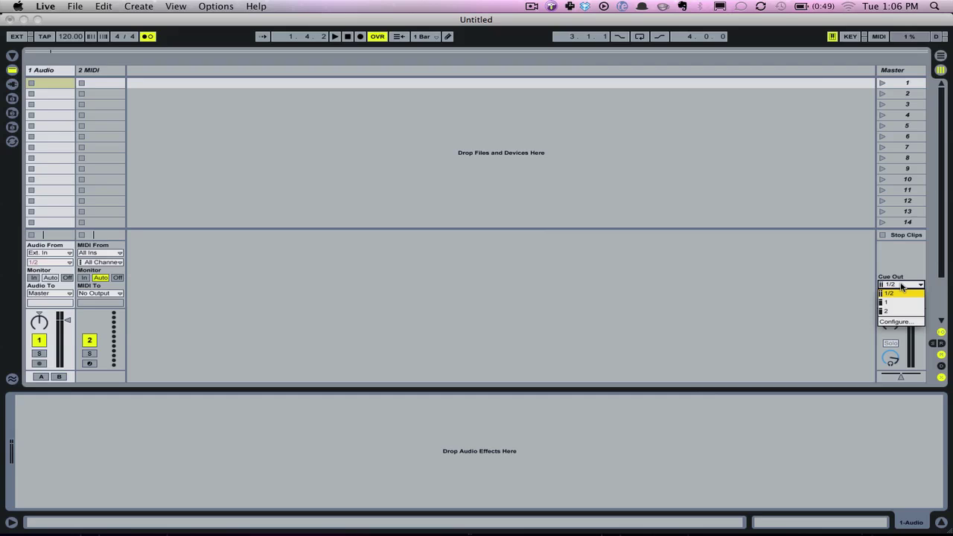
pyautogui.click(901, 286)
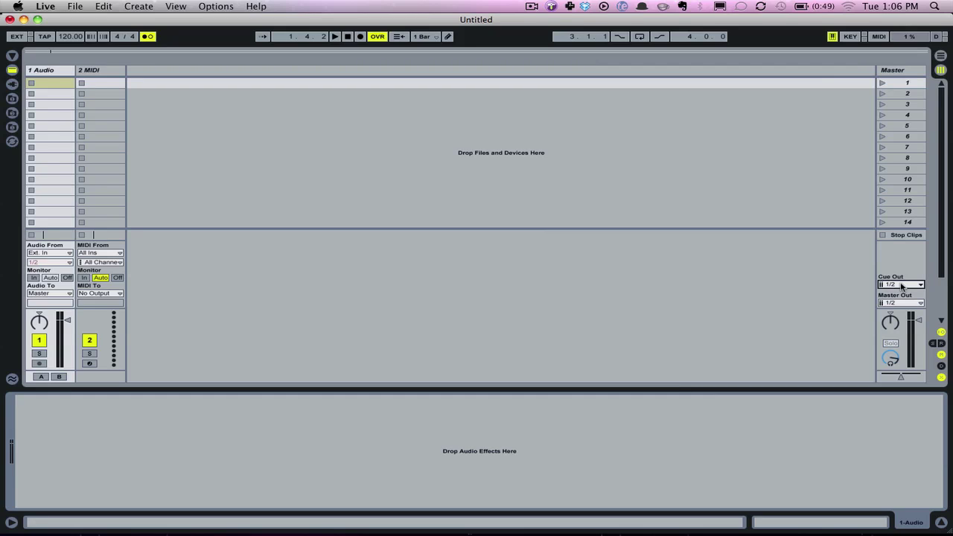
pyautogui.click(901, 287)
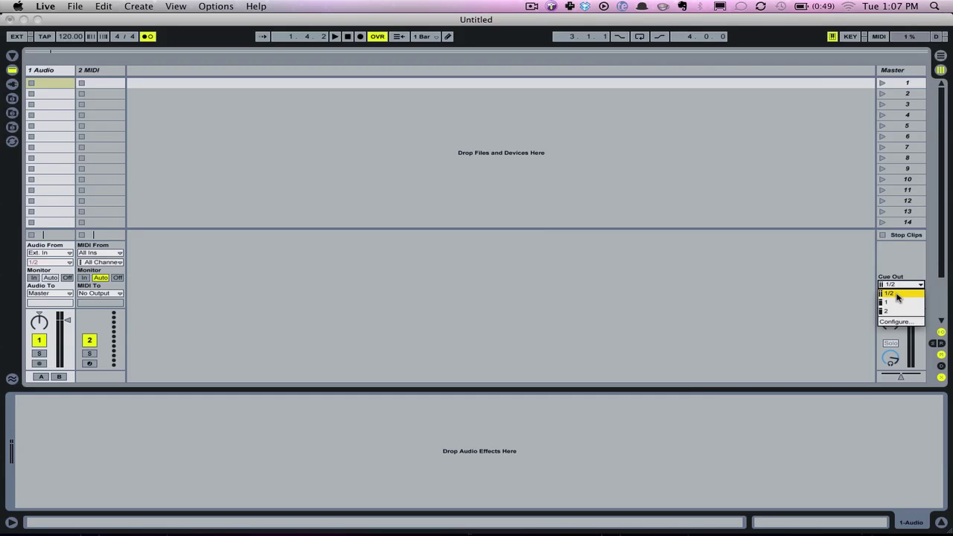
pyautogui.click(897, 302)
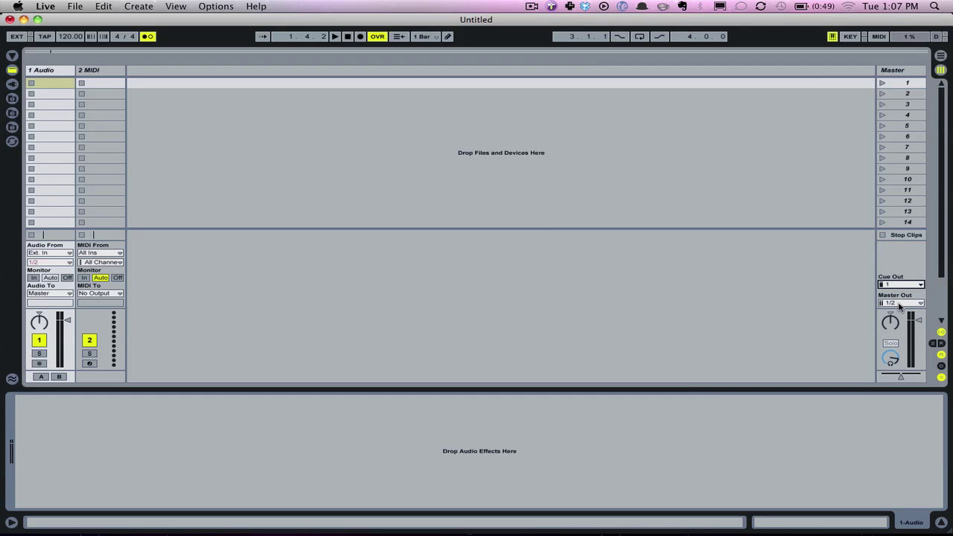
pyautogui.click(899, 304)
pyautogui.click(897, 331)
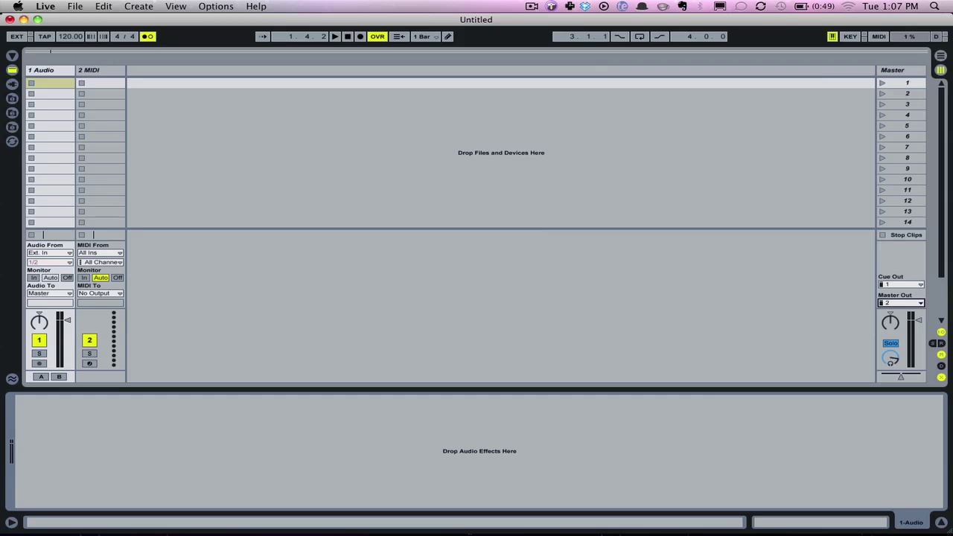
# Drag the control-bar tempo from 120.00 down to 105.00 BPM.
pyautogui.moveTo(73, 37); pyautogui.dragTo(72, 52)
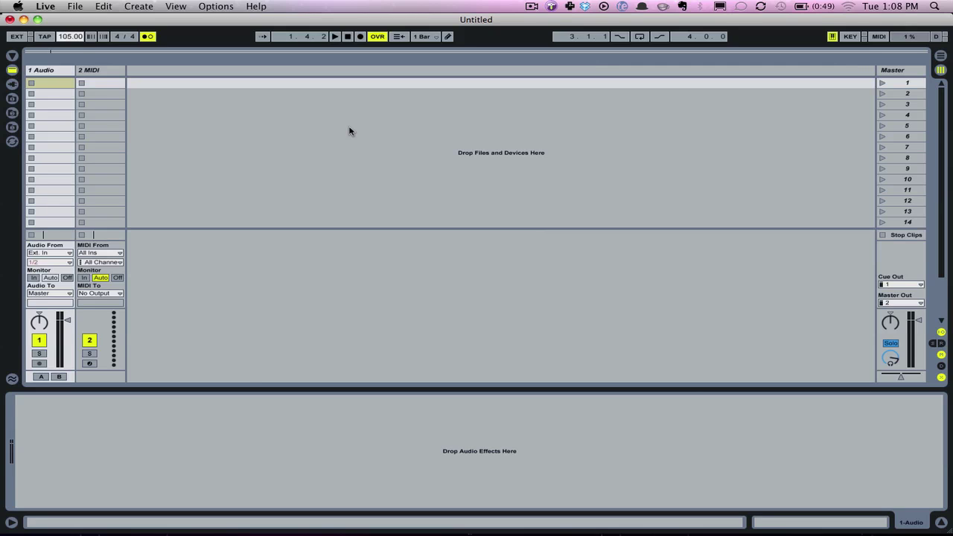
pyautogui.click(32, 73)
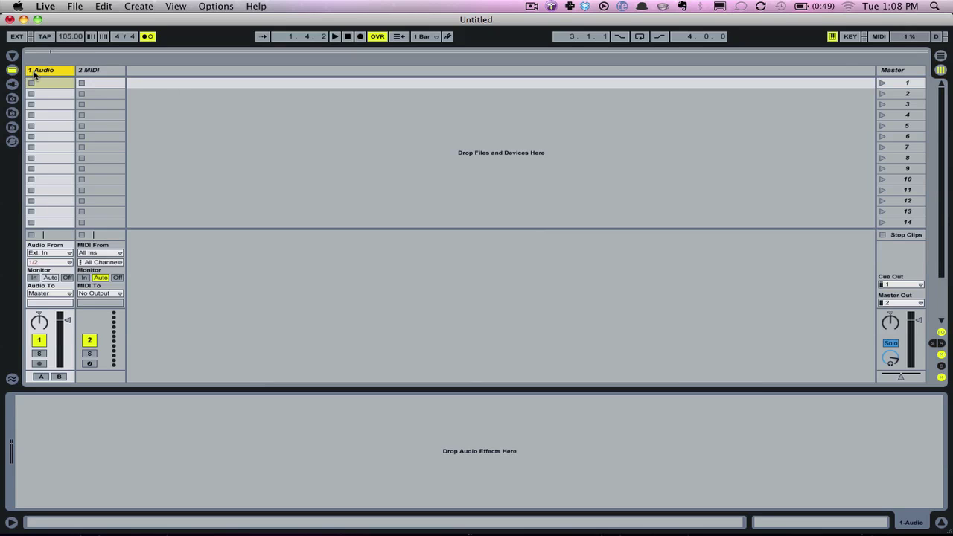
pyautogui.click(89, 71)
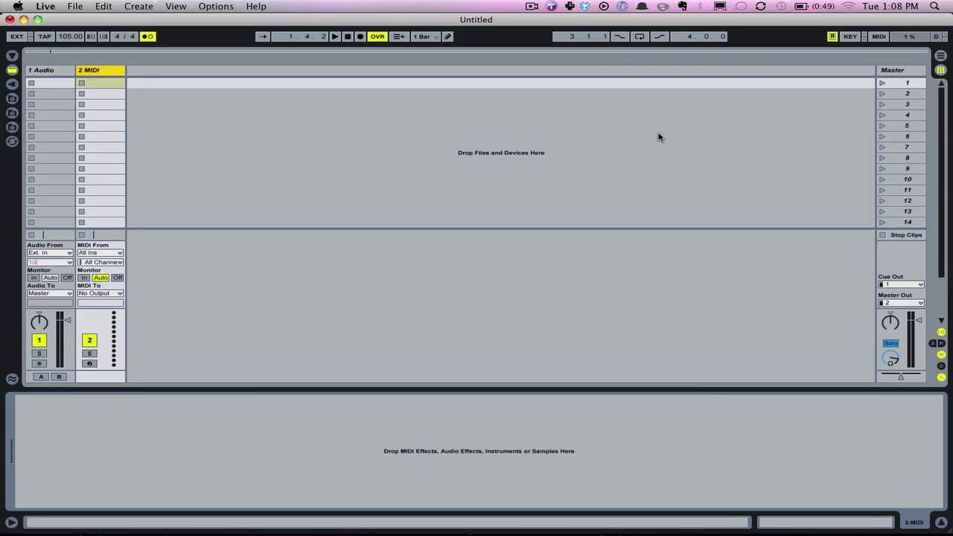
pyautogui.click(891, 74)
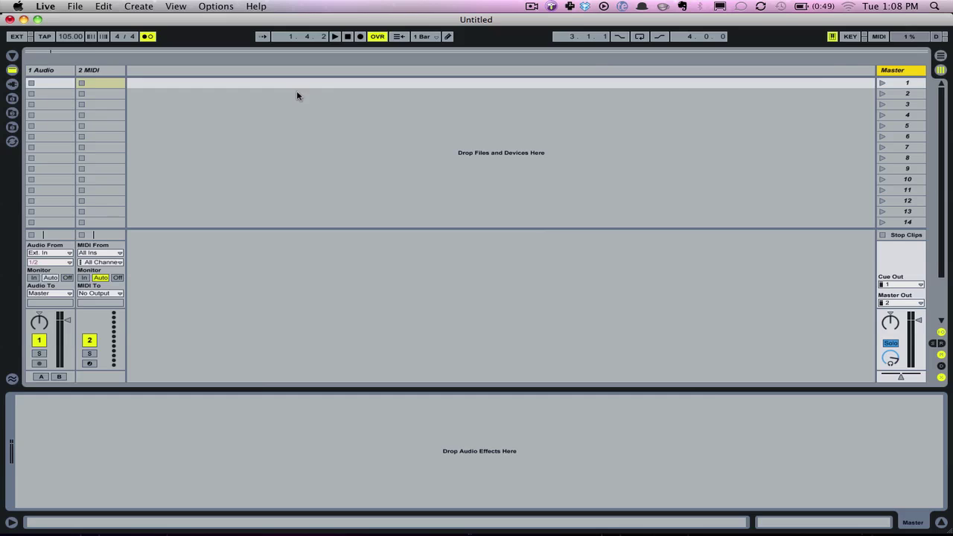
pyautogui.click(909, 84)
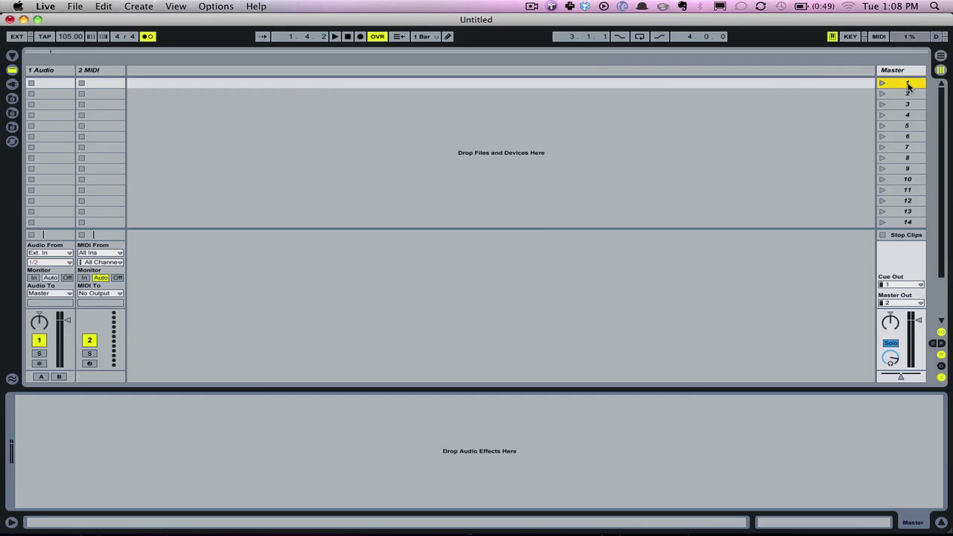
pyautogui.click(909, 94)
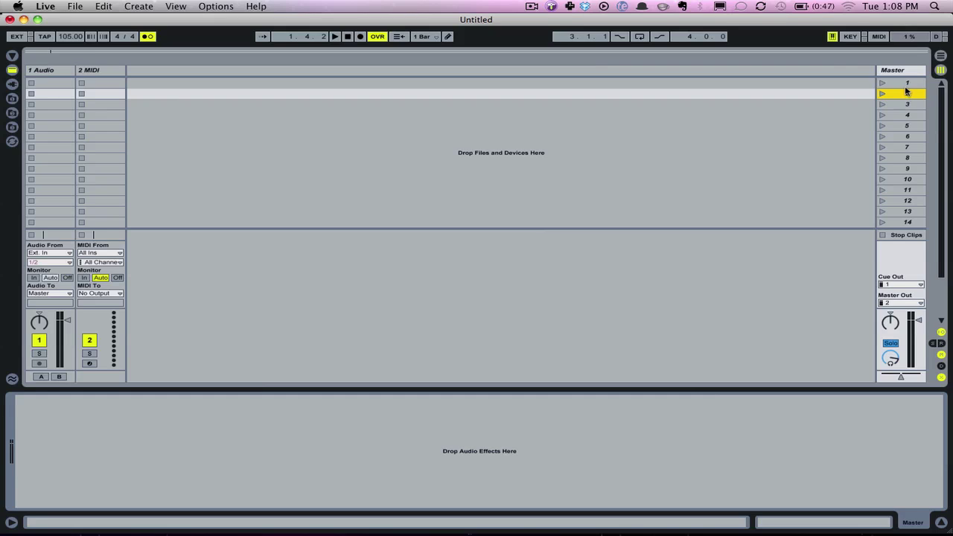
# Name scene 1 '120 bpm 4/4' and widen the Master column to show full scene names.
pyautogui.click(906, 84)
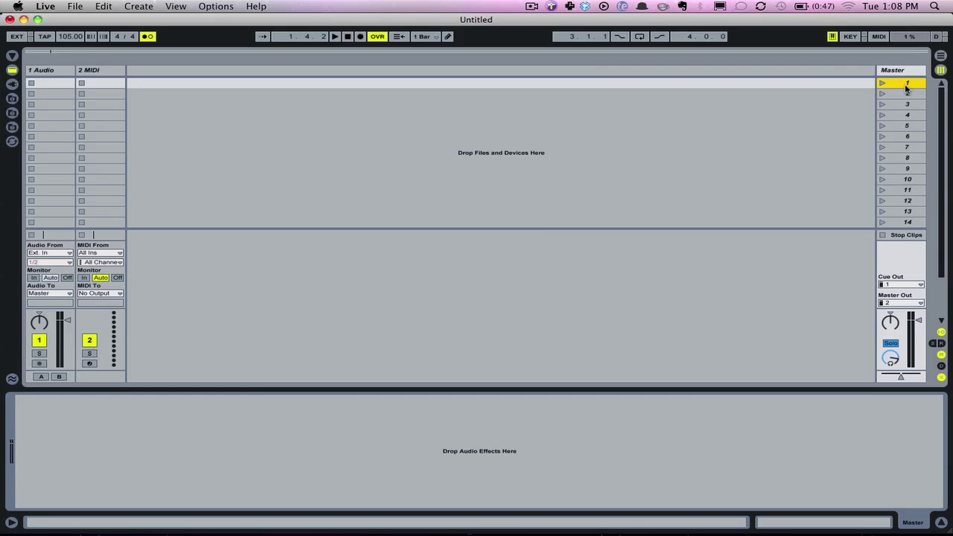
pyautogui.rightClick(907, 89)
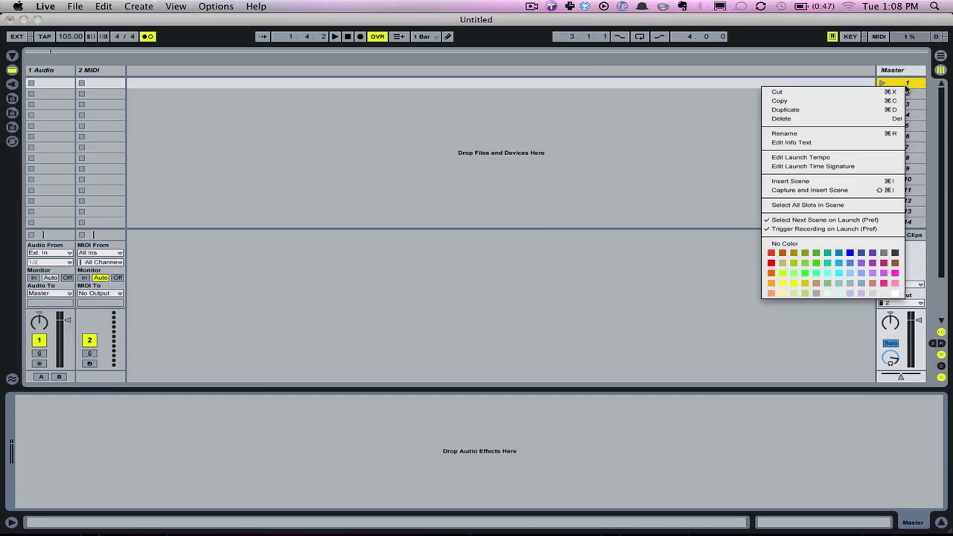
pyautogui.click(864, 138)
pyautogui.write('120')
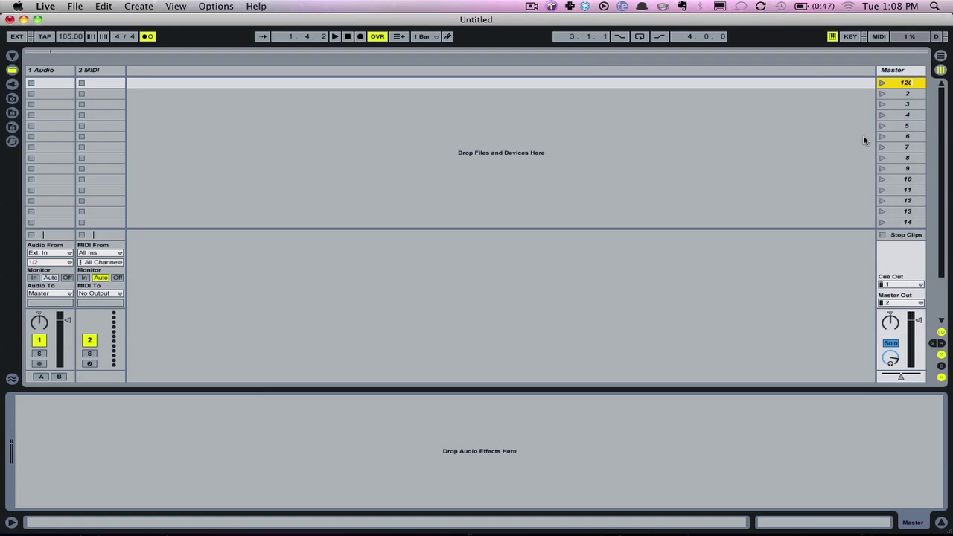
pyautogui.write(' bpm')
pyautogui.press('Return')
pyautogui.write('4')
pyautogui.click(877, 70)
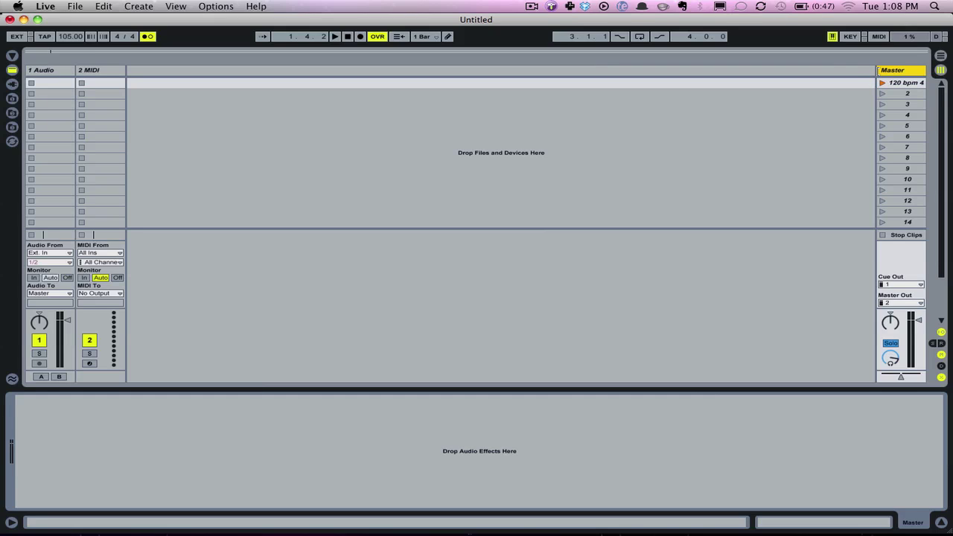
pyautogui.moveTo(878, 71); pyautogui.dragTo(844, 73)
# Rename scene 2 to '85 bpm 4/4'.
pyautogui.click(864, 93)
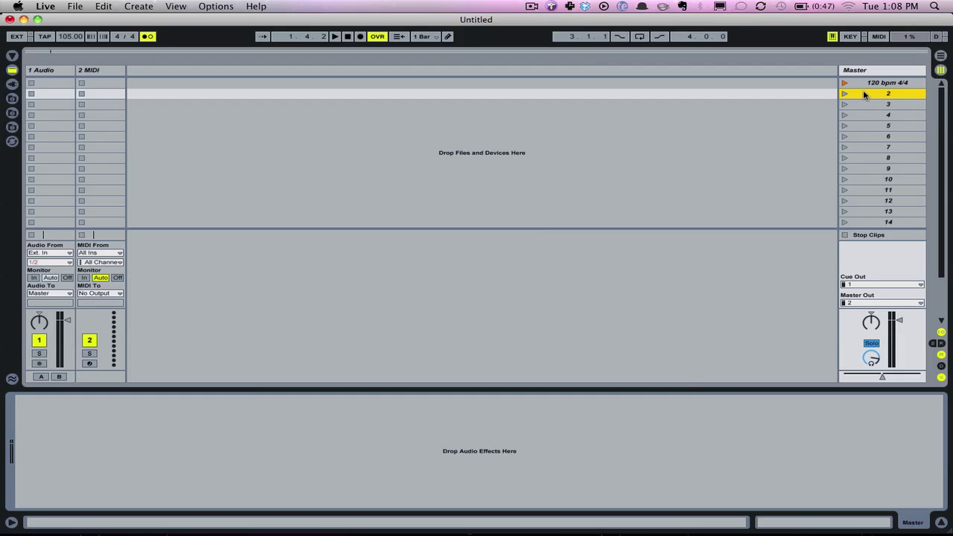
pyautogui.press('super+r')
pyautogui.write('85 bpm 4/4')
pyautogui.press('Tab')
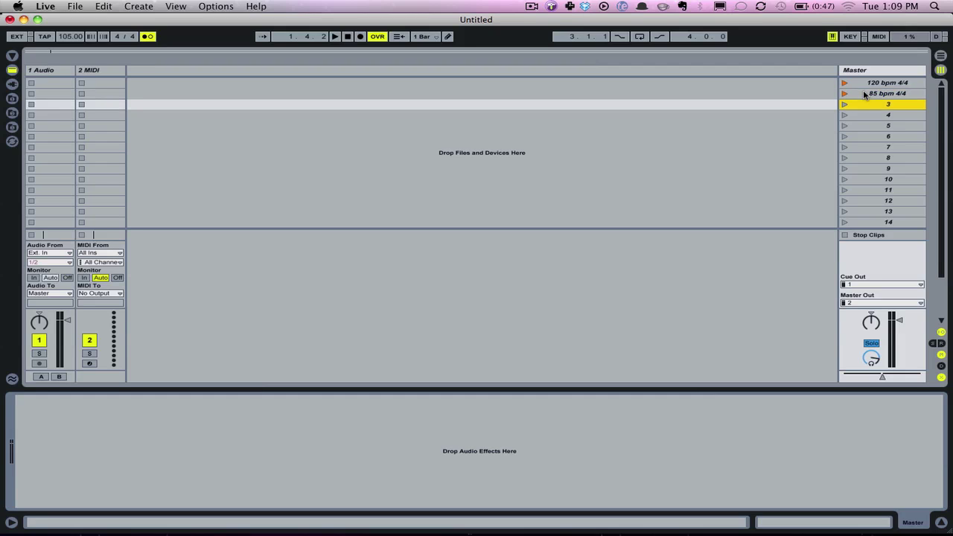
pyautogui.click(864, 93)
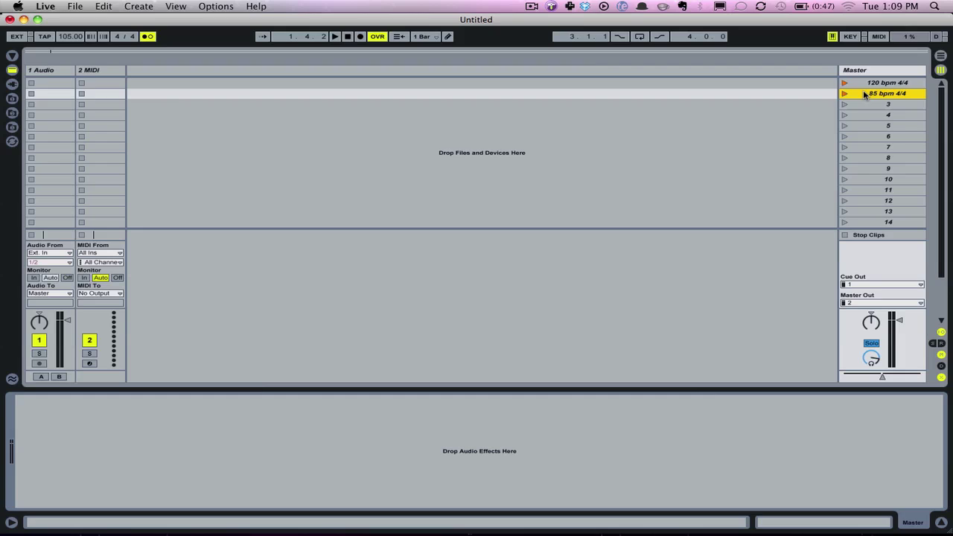
# Name scene 3 '75 bpm 3/4' and scene 4 '111 bpm 4/4'.
pyautogui.press('Down')
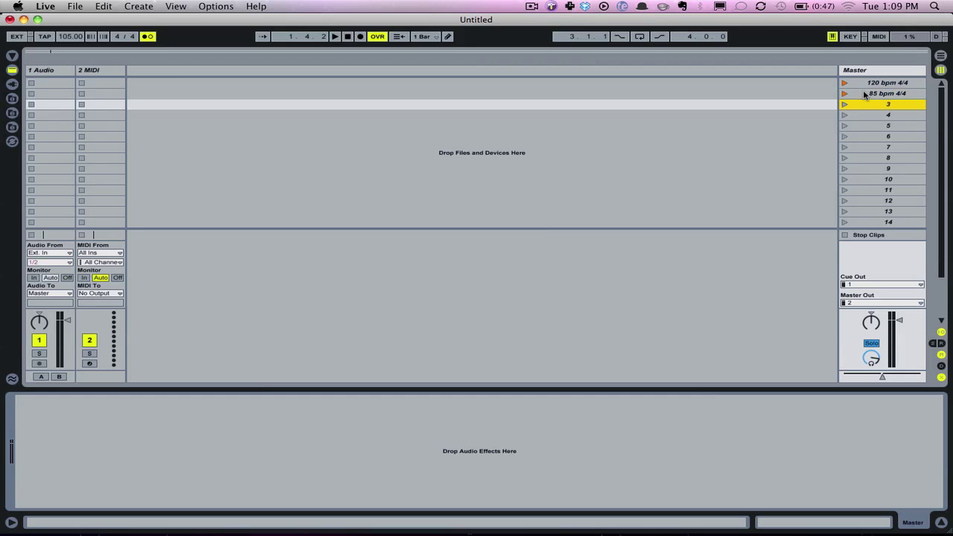
pyautogui.press('super+r')
pyautogui.press('Tab')
pyautogui.press('Tab')
pyautogui.press('Tab')
pyautogui.press('Return')
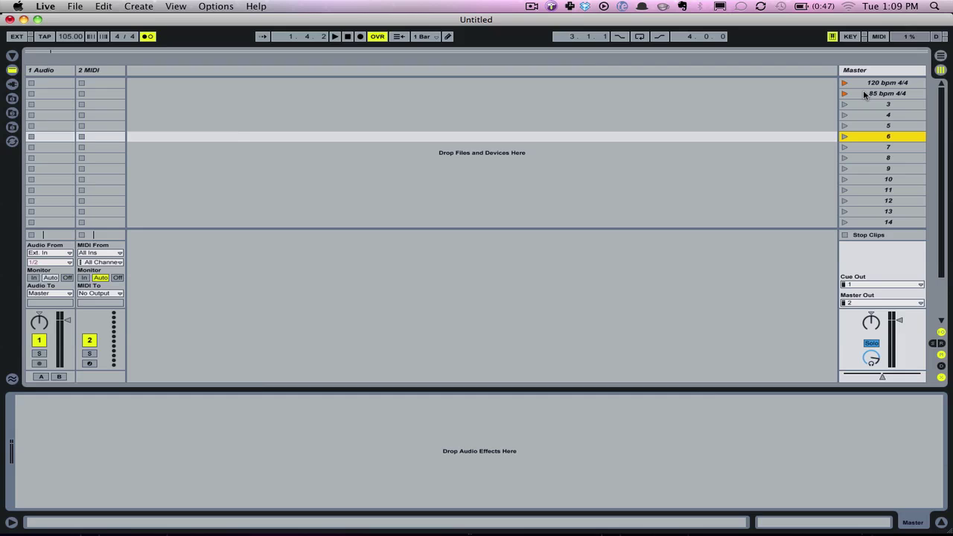
pyautogui.press('Up')
pyautogui.press('Up')
pyautogui.press('Up')
pyautogui.press('super+r')
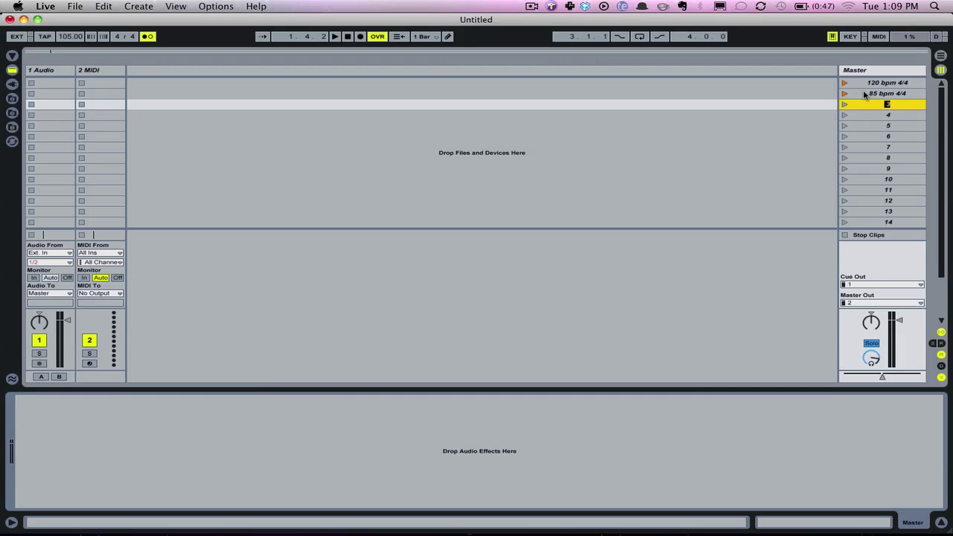
pyautogui.write('75 bpm 3/4')
pyautogui.press('Tab')
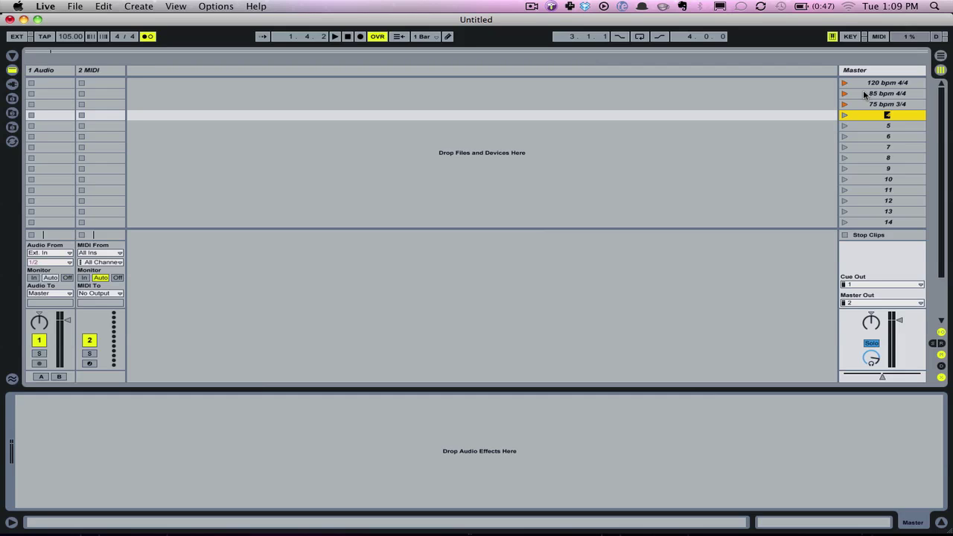
pyautogui.write('111 bpm 4/4')
# Confirm the fourth scene's name and make sure the metronome is on.
pyautogui.click(870, 360)
pyautogui.click(148, 36)
pyautogui.click(148, 37)
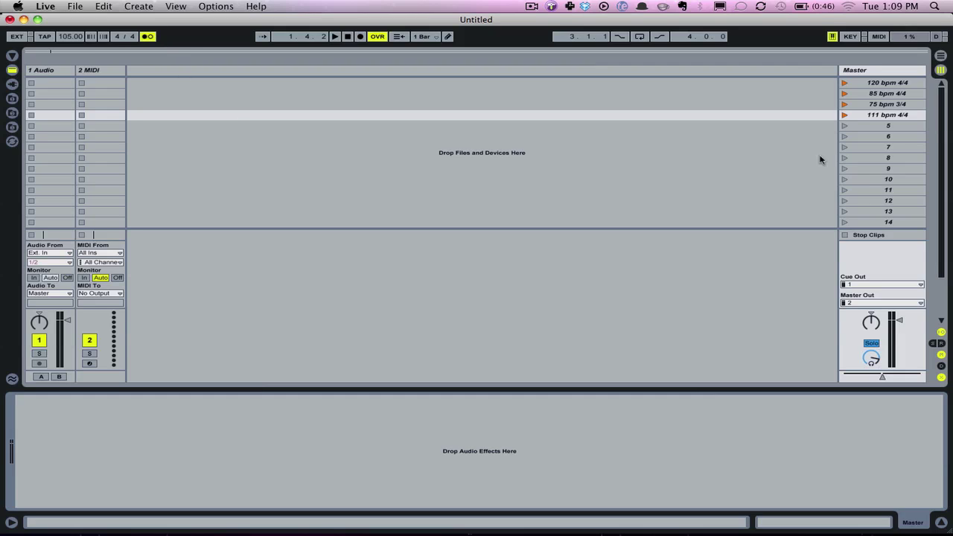
# Launch the 120, 85, 111 and again 120 bpm scenes to check the tempo follows each.
pyautogui.click(847, 84)
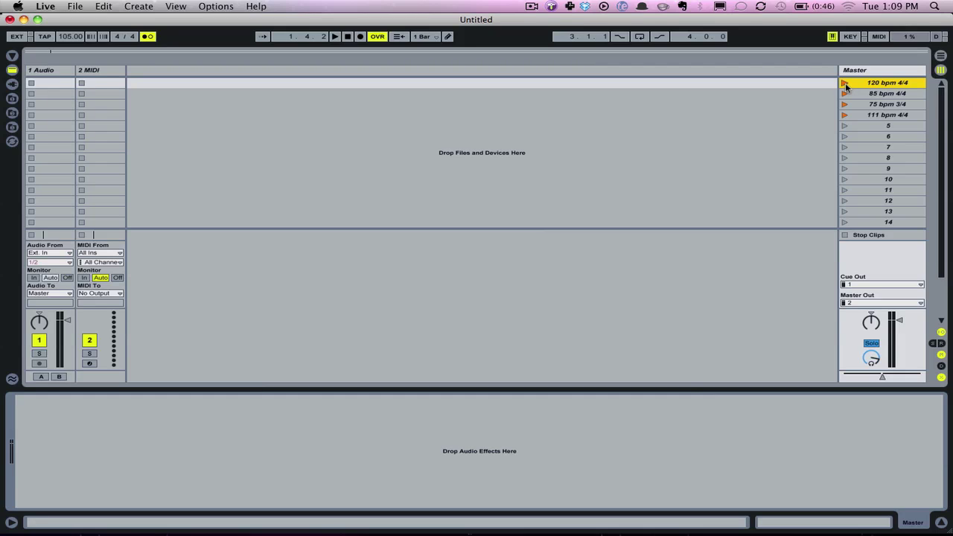
pyautogui.click(845, 83)
pyautogui.click(844, 94)
pyautogui.click(845, 114)
pyautogui.click(845, 82)
pyautogui.click(104, 70)
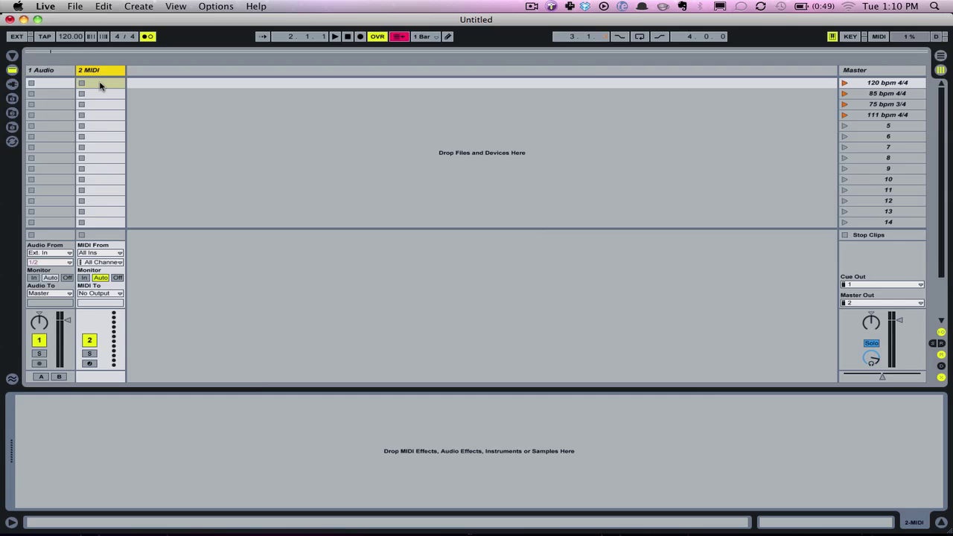
# Create empty MIDI clips in the first four slots of 2 MIDI, then select the 120 bpm 4/4 scene.
pyautogui.doubleClick(101, 84)
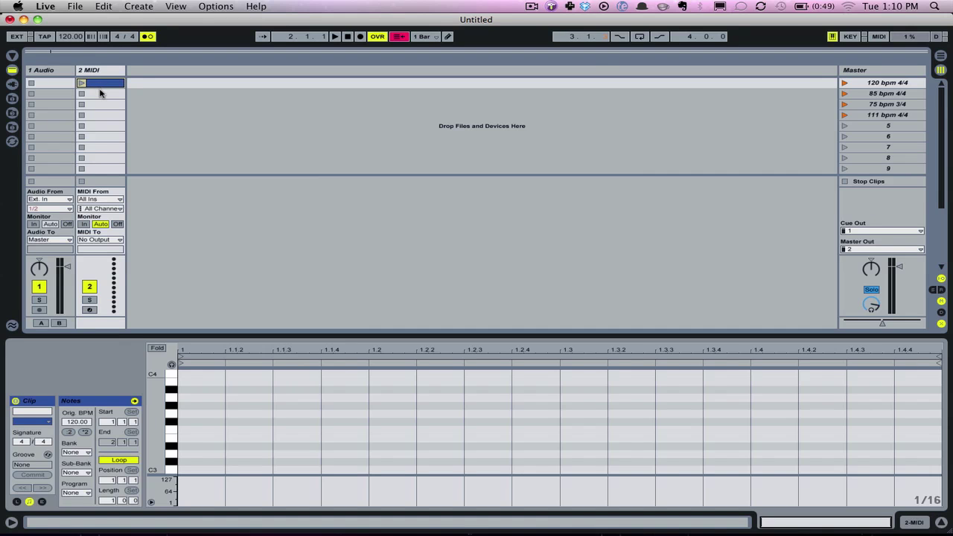
pyautogui.doubleClick(100, 94)
pyautogui.doubleClick(104, 105)
pyautogui.doubleClick(104, 115)
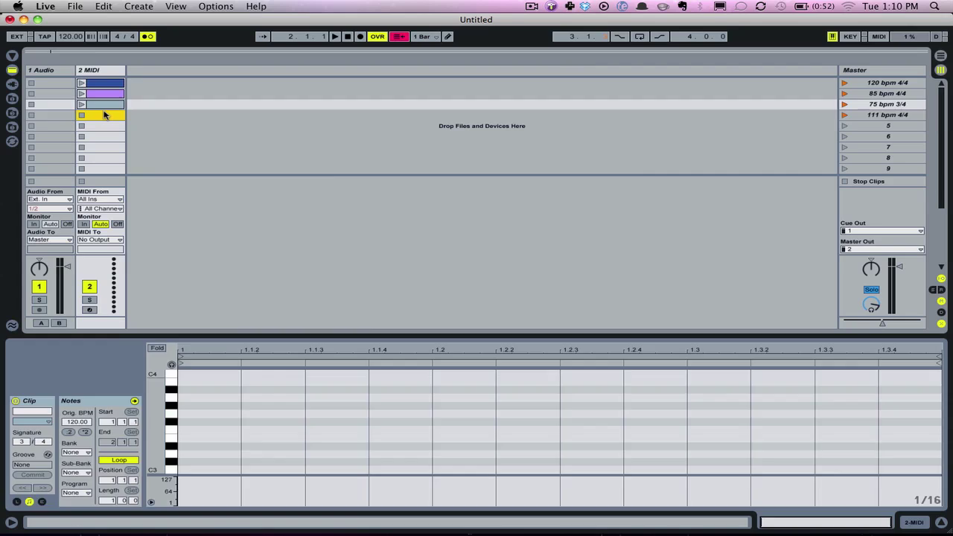
pyautogui.click(864, 84)
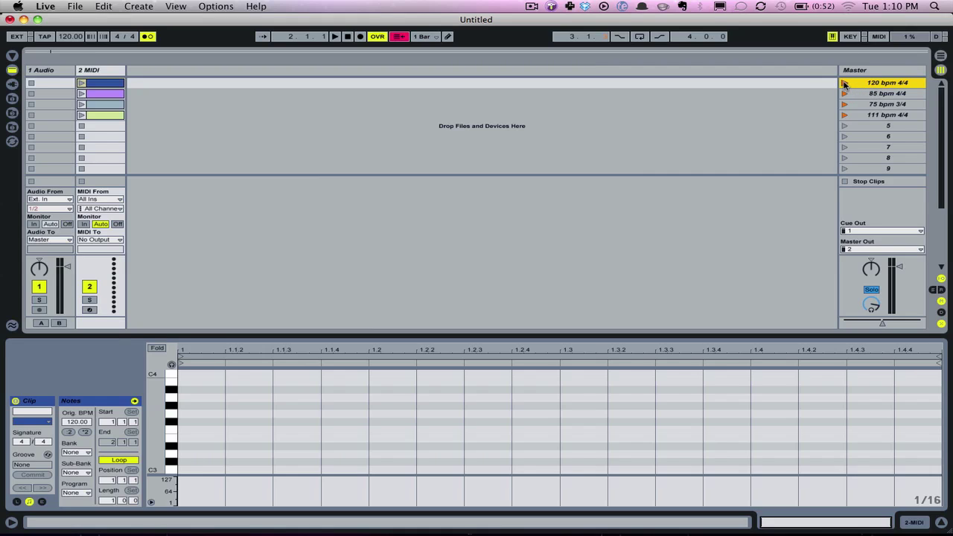
# Launch the 120, 85, 75 and 111 bpm scenes one after another during playback.
pyautogui.click(845, 84)
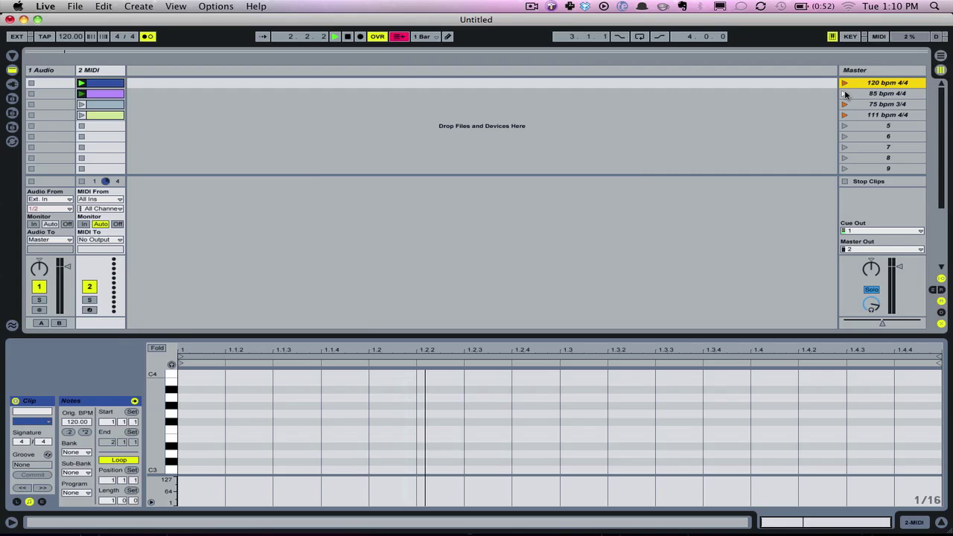
pyautogui.click(845, 93)
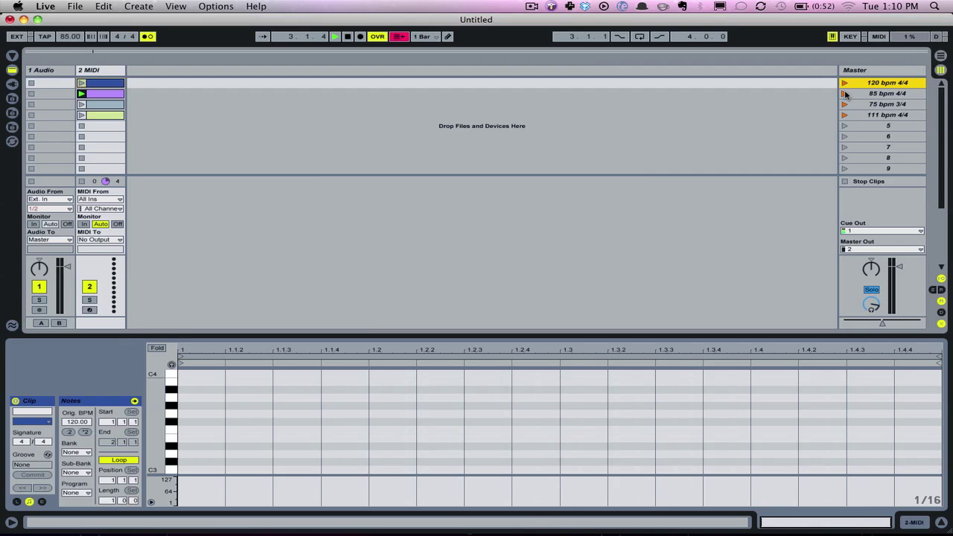
pyautogui.click(845, 104)
pyautogui.click(845, 115)
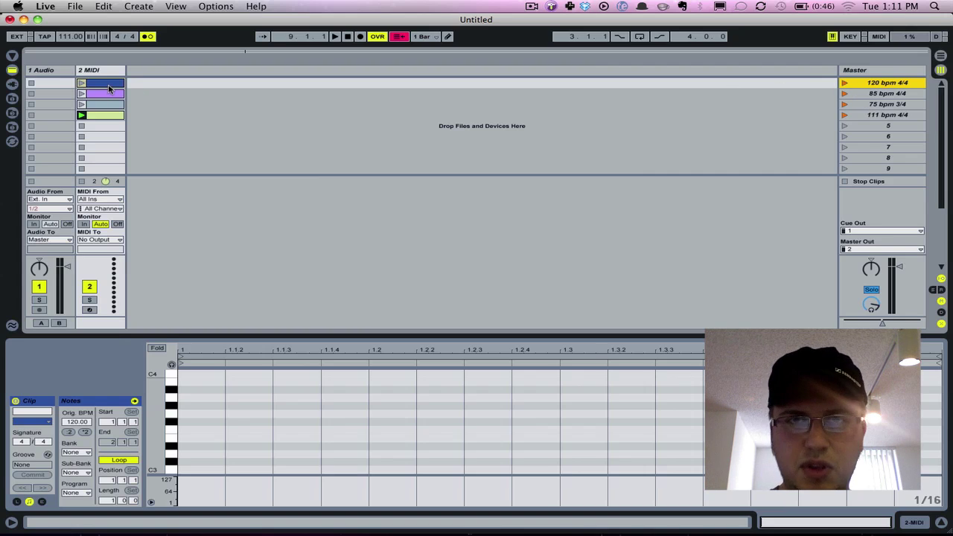
# Relaunch the 120 bpm 4/4 scene, scroll the preview volume down to -10.5 dB, and stop playback.
pyautogui.click(844, 84)
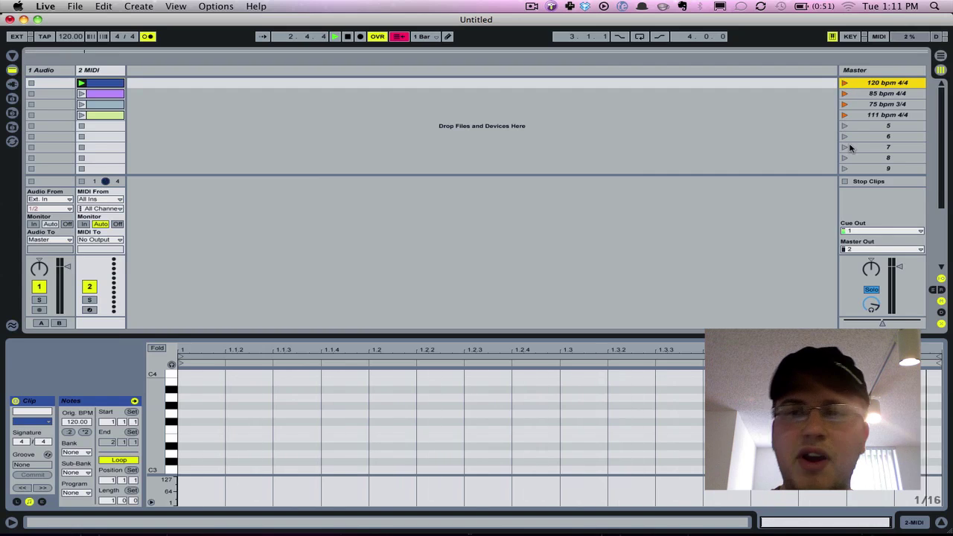
pyautogui.click(872, 304)
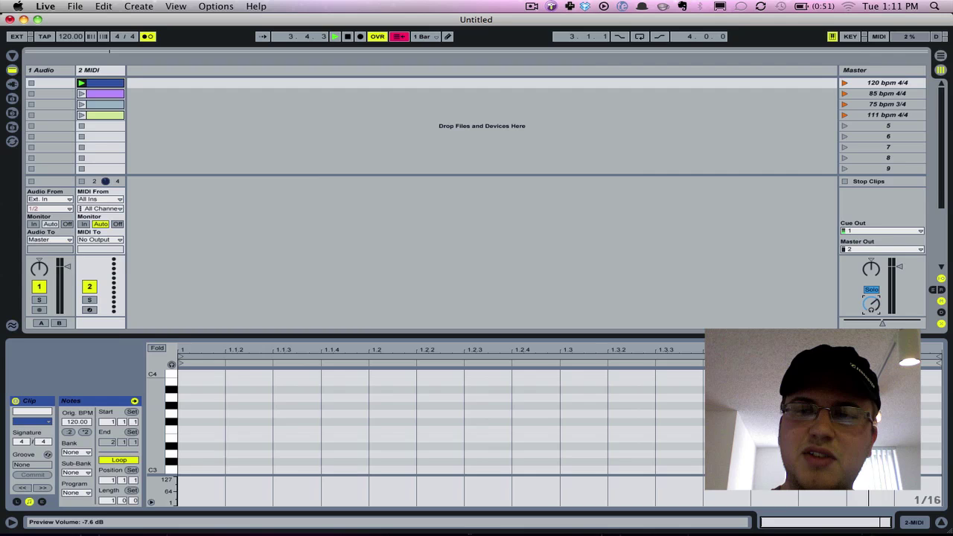
pyautogui.scroll(-2, 872, 303)
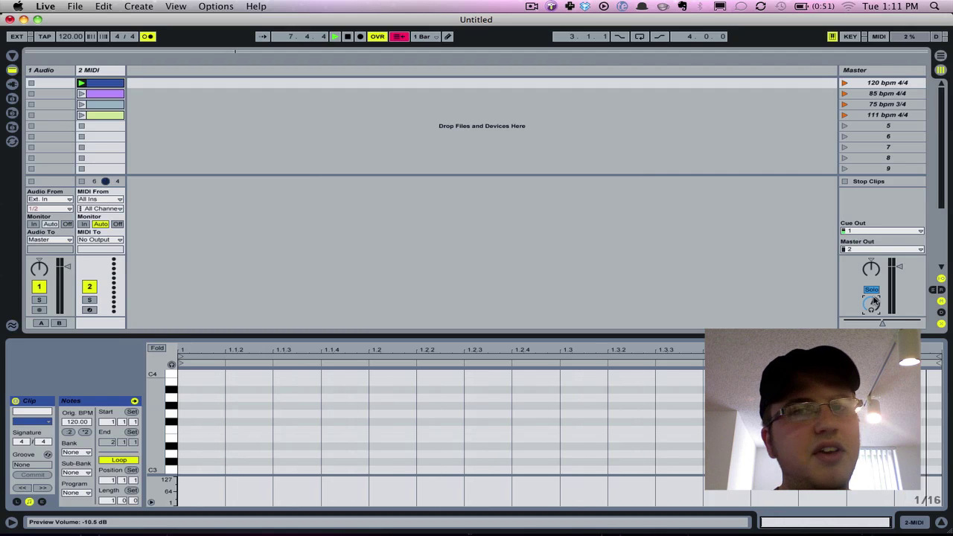
pyautogui.press('space')
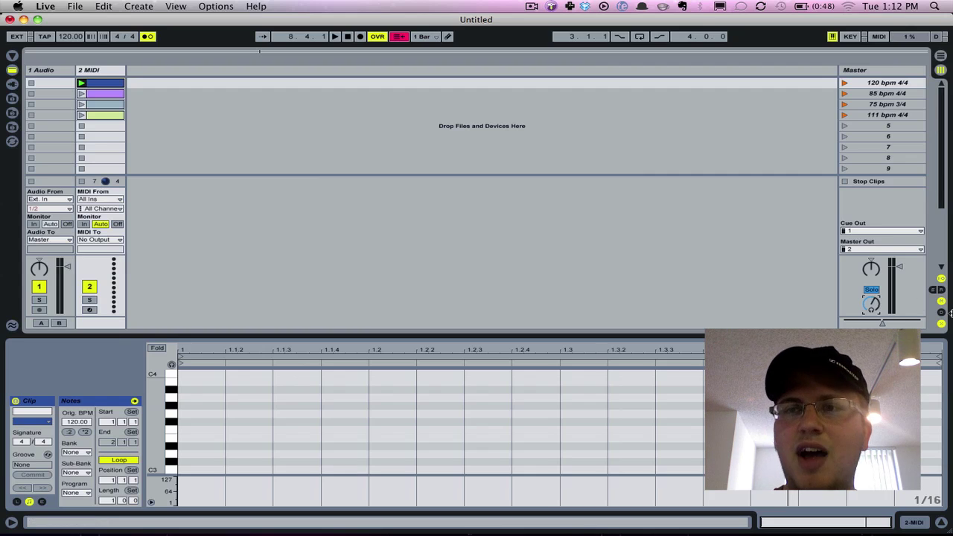
# Rename the first scene to '123 bpm 4/4' and launch it so the tempo becomes 123 BPM.
pyautogui.click(888, 86)
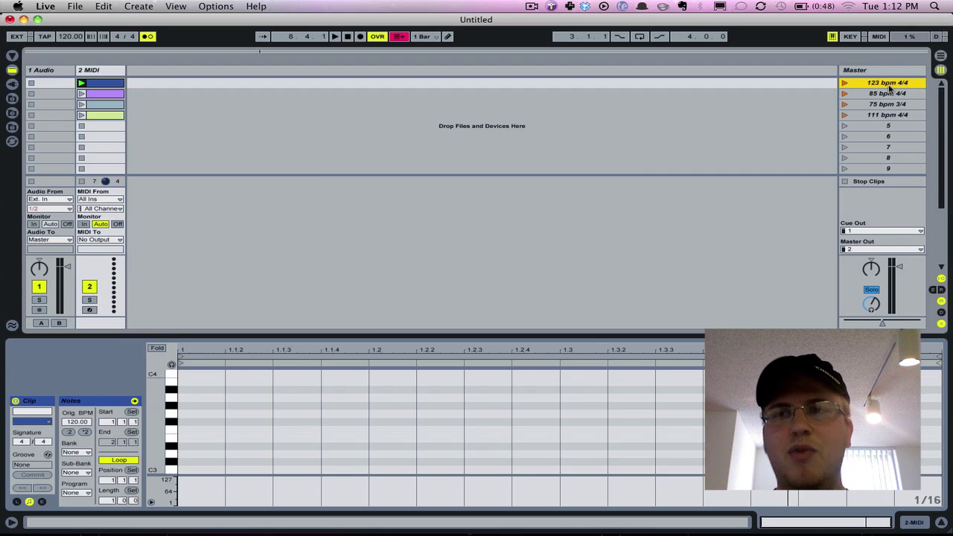
pyautogui.click(845, 83)
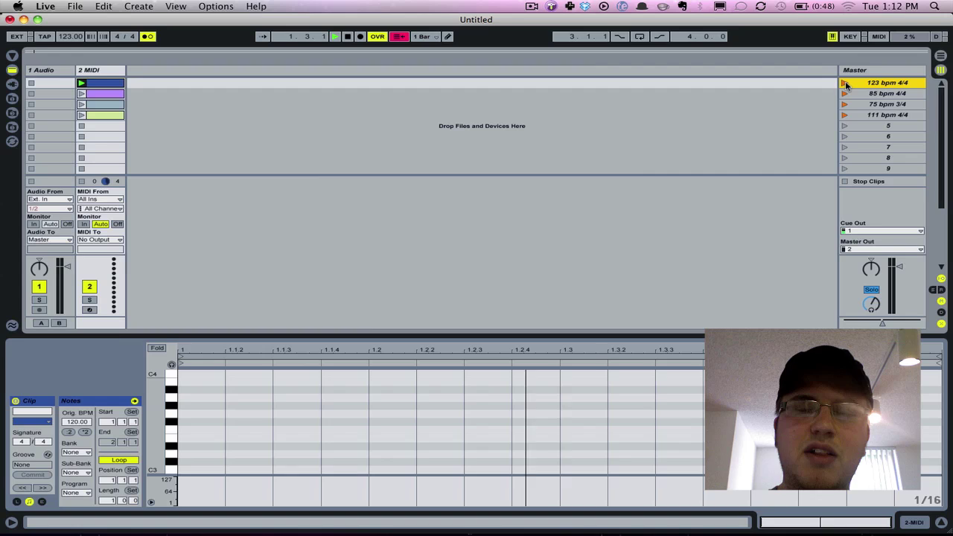